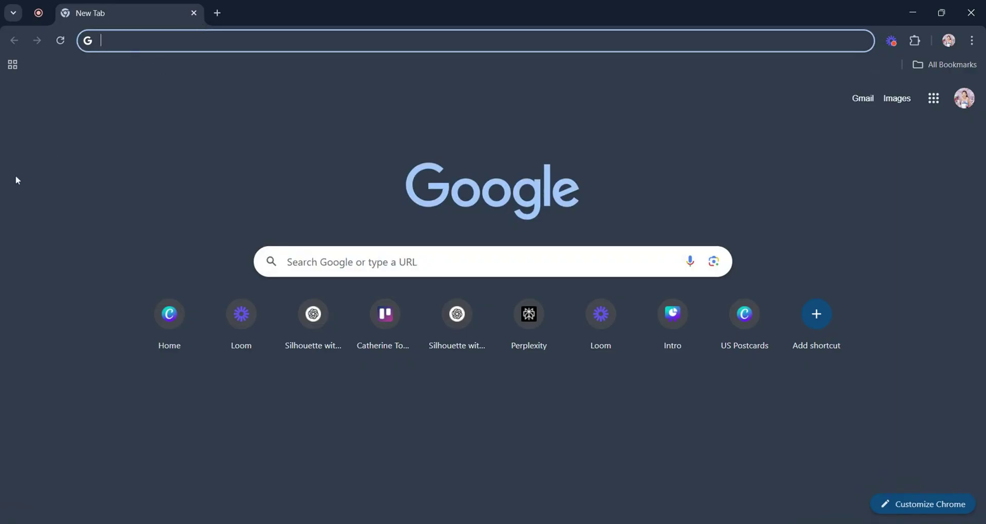
{"action": "type", "text": "www"}
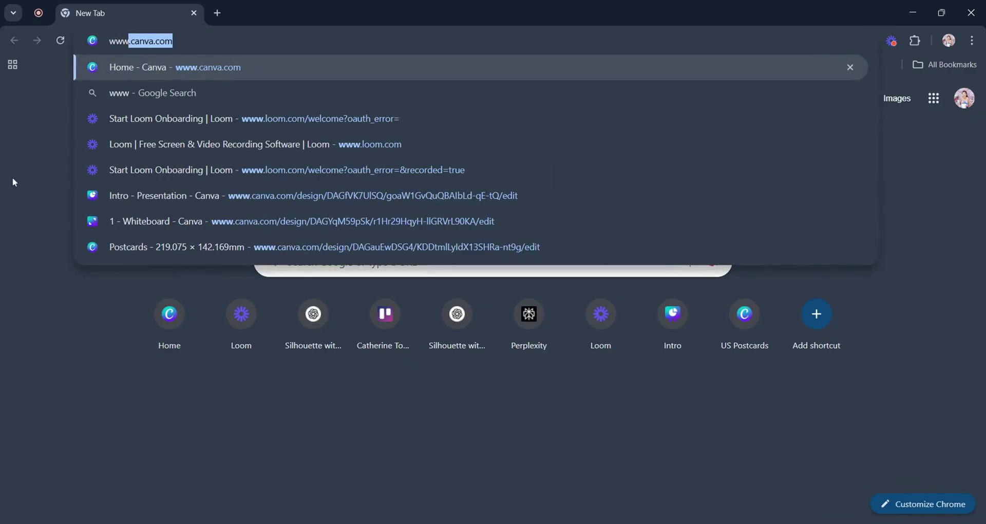
{"action": "type", "text": "."}
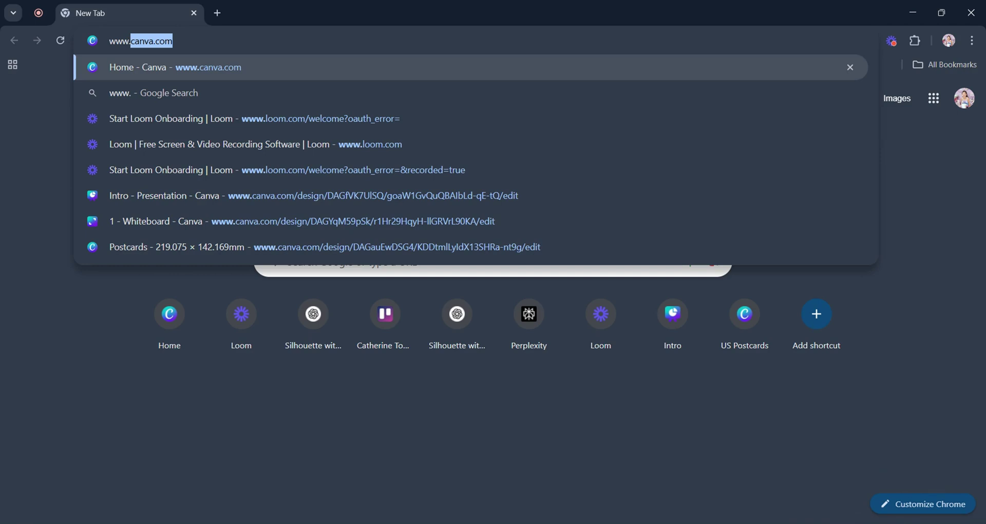
{"action": "type", "text": "canva."}
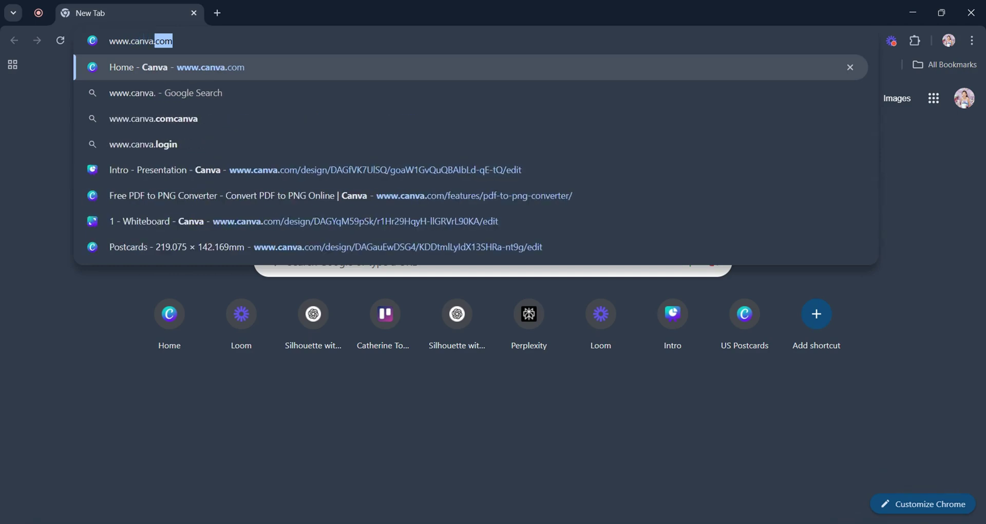
{"action": "type", "text": "com"}
{"action": "key", "text": "Return"}
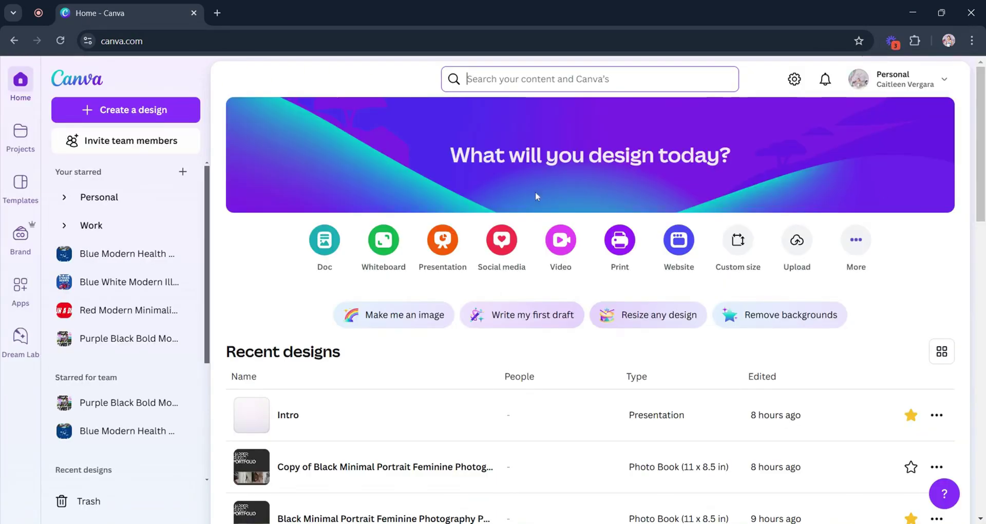
Open the starred 'Red Modern Minimalist Car Bumper Sticker' design from the Home sidebar
{"action": "scroll", "coordinate": [981, 193], "scroll_direction": "down", "scroll_amount": 4}
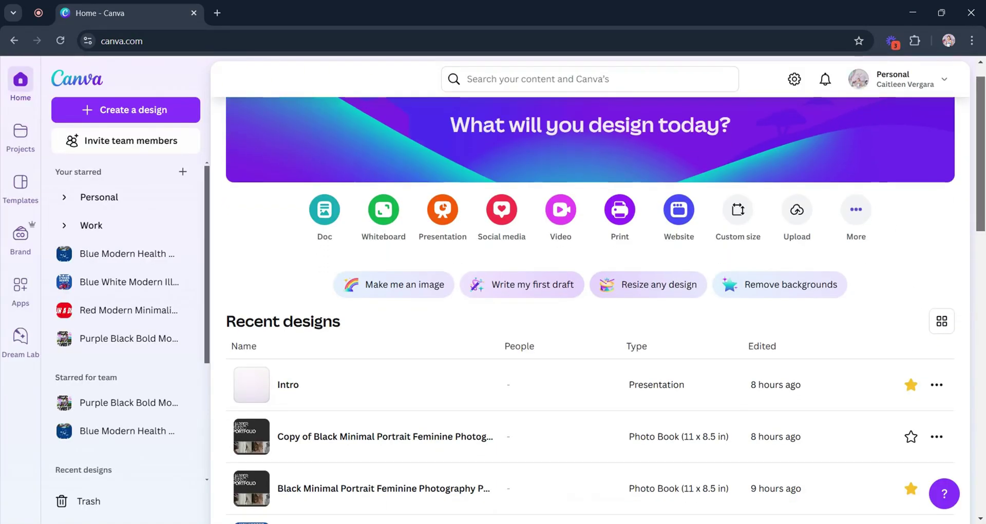
{"action": "scroll", "coordinate": [981, 193], "scroll_direction": "up", "scroll_amount": 4}
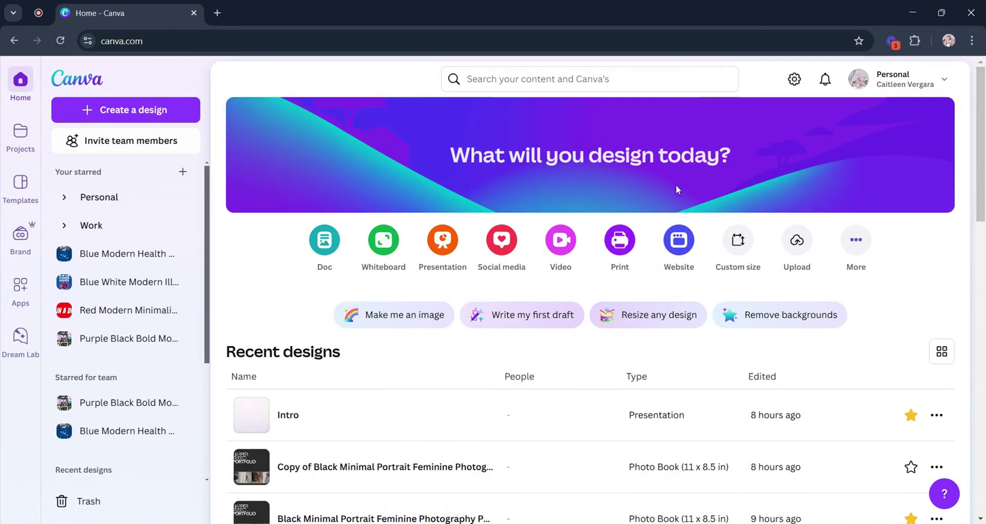
{"action": "left_click", "coordinate": [113, 318]}
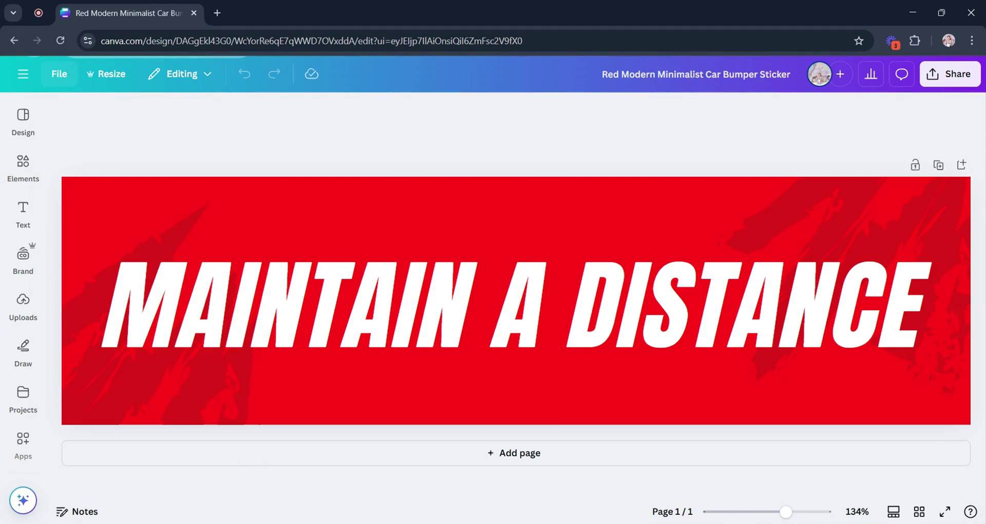
{"action": "left_click", "coordinate": [59, 85]}
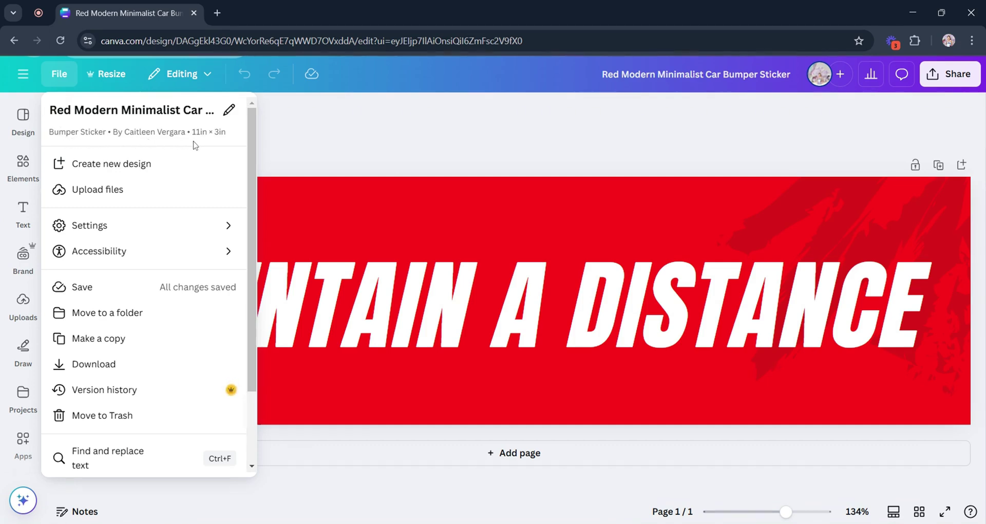
{"action": "left_click", "coordinate": [259, 201]}
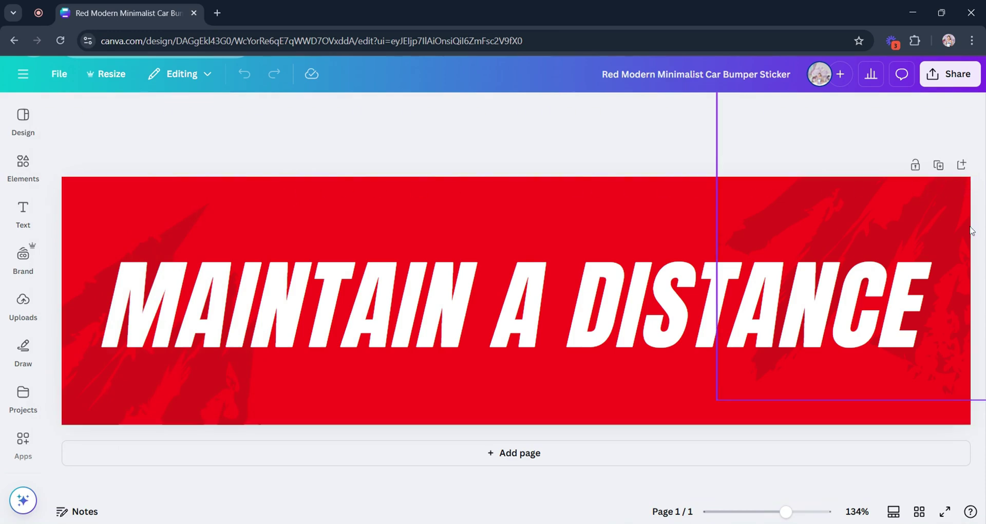
In Resize, show Custom size and select the 11 × 3 in size row for copying
{"action": "left_click", "coordinate": [118, 79]}
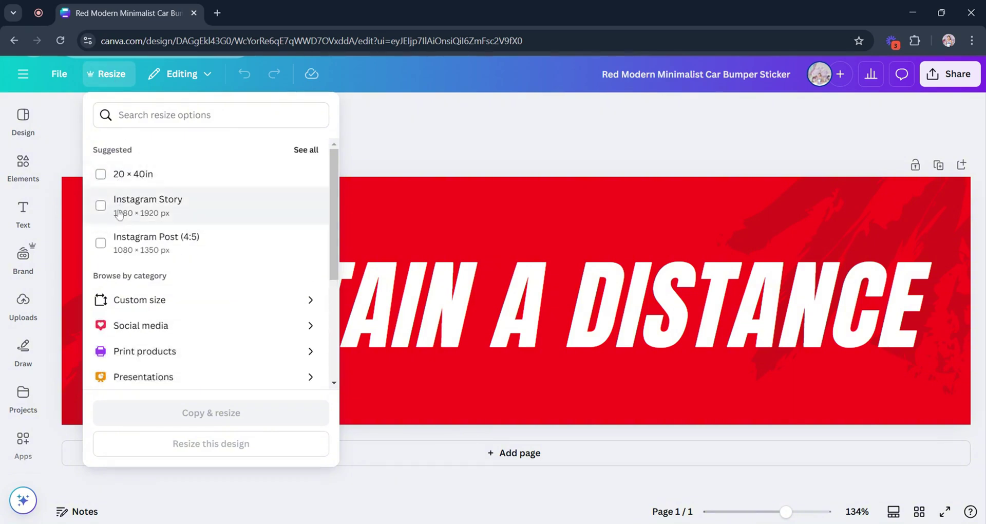
{"action": "left_click", "coordinate": [133, 307]}
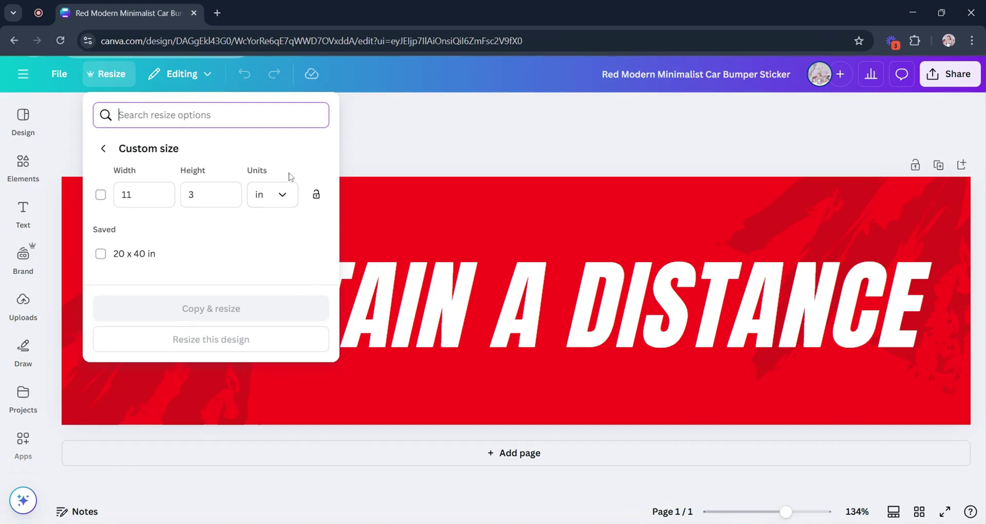
{"action": "left_click", "coordinate": [101, 195]}
{"action": "left_click", "coordinate": [101, 249]}
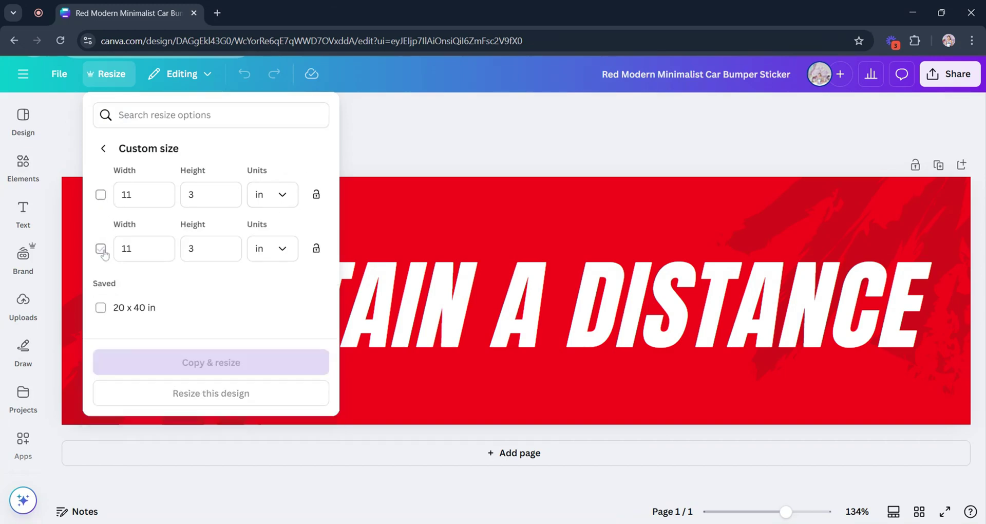
{"action": "left_click", "coordinate": [130, 194]}
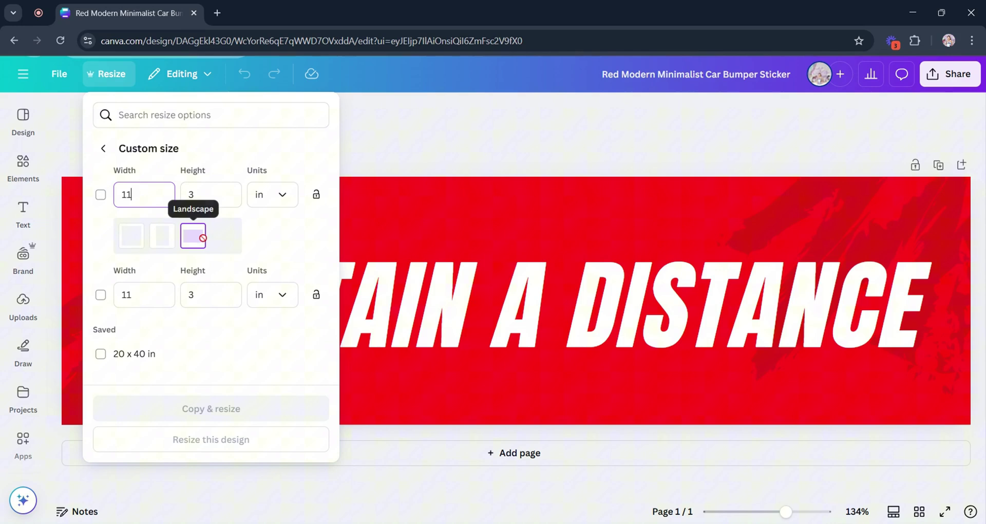
{"action": "left_click", "coordinate": [294, 172]}
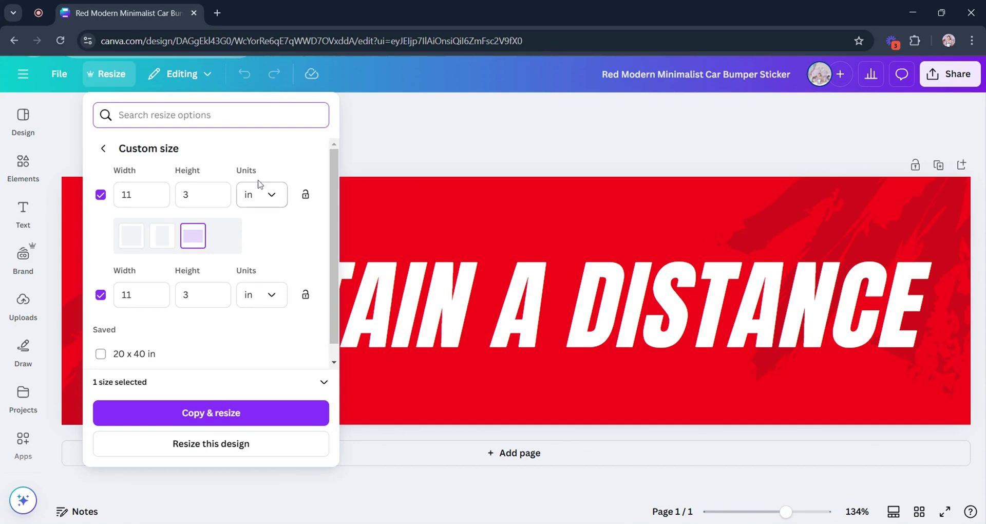
Switch the custom size units from inches to centimetres, giving 27.94 × 7.62 cm
{"action": "left_click", "coordinate": [273, 202]}
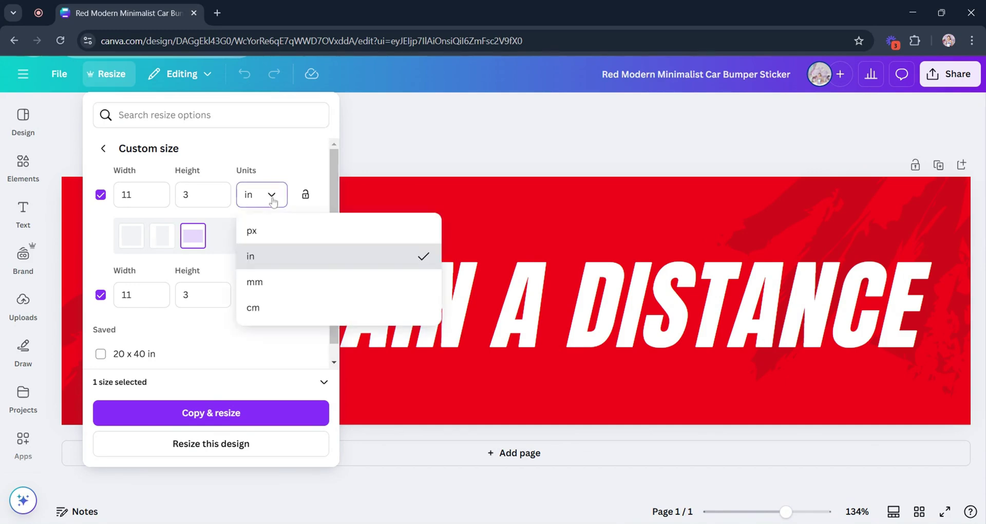
{"action": "left_click", "coordinate": [274, 228]}
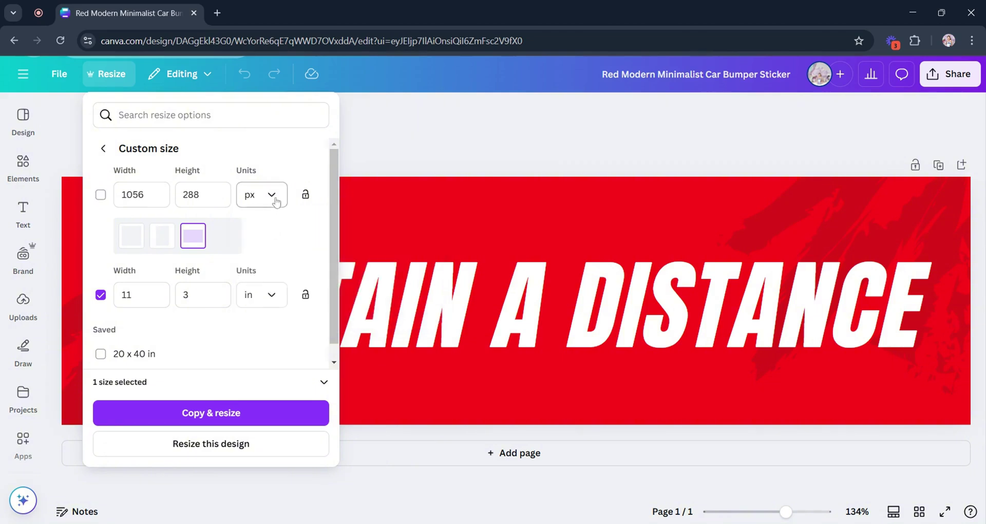
{"action": "left_click", "coordinate": [276, 202]}
{"action": "left_click", "coordinate": [299, 174]}
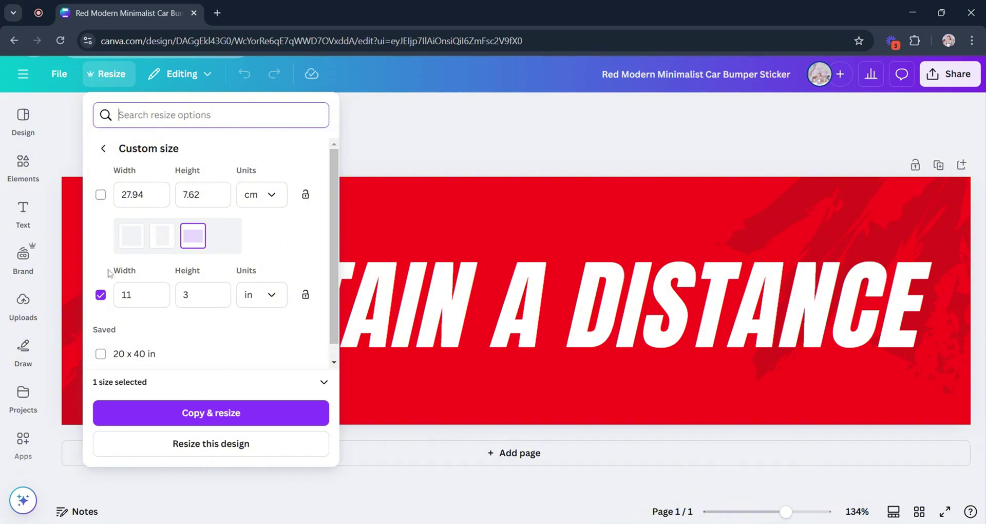
Select the cm size in portrait, drop the 11 × 3 in row, and copy-resize to 7.62 × 27.94 cm
{"action": "left_click", "coordinate": [100, 195]}
{"action": "left_click", "coordinate": [162, 235]}
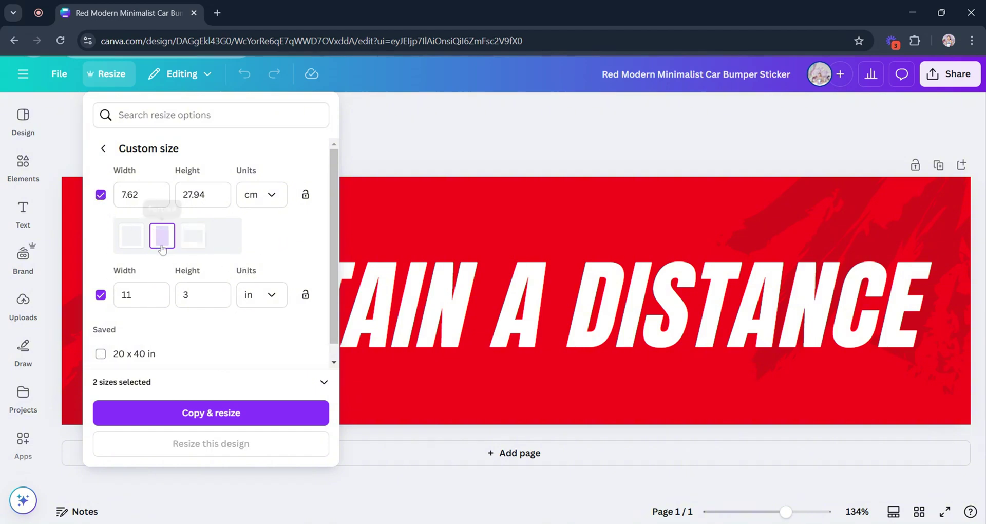
{"action": "left_click", "coordinate": [101, 296]}
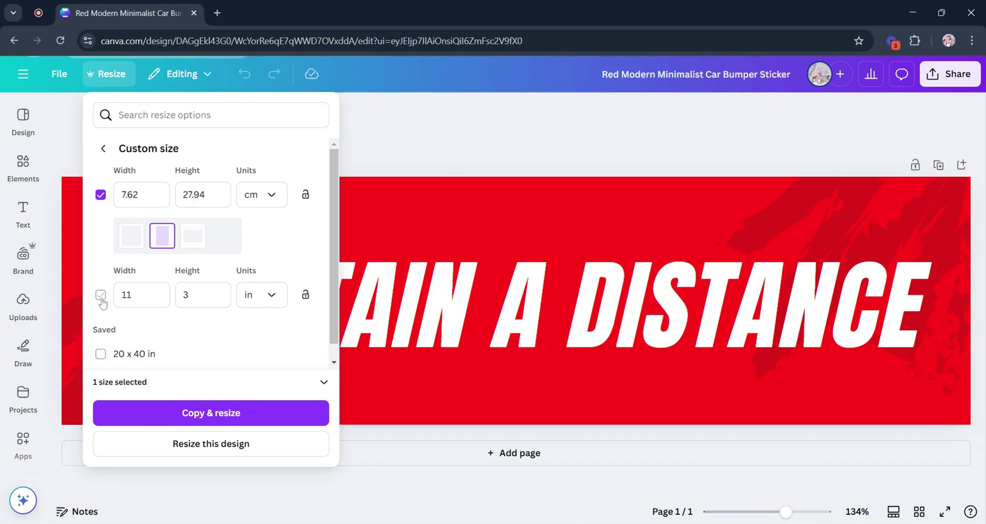
{"action": "left_click", "coordinate": [211, 413]}
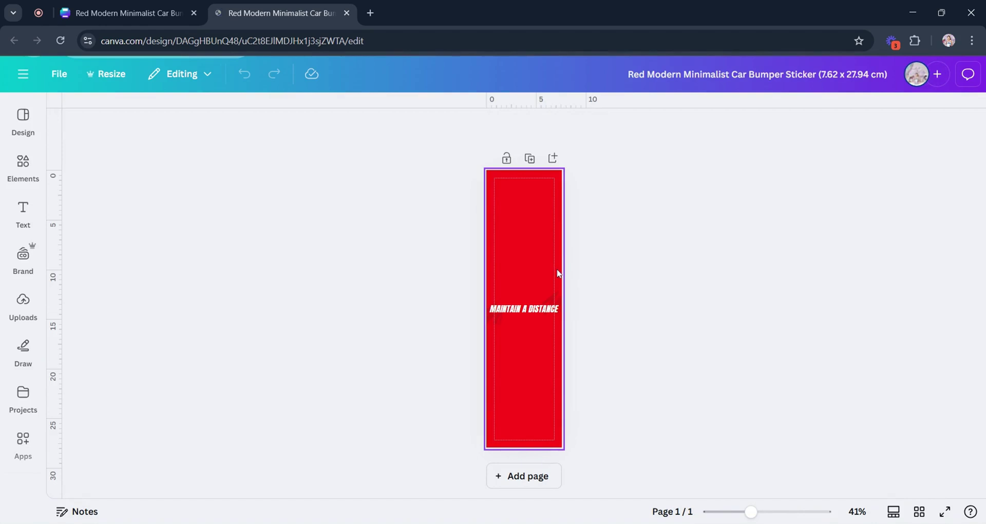
Scroll the Home page's Recent designs to find the new 7.62 × 27.94 cm copy
{"action": "scroll", "coordinate": [556, 289], "scroll_direction": "up", "scroll_amount": 3}
{"action": "scroll", "coordinate": [555, 288], "scroll_direction": "up", "scroll_amount": 3}
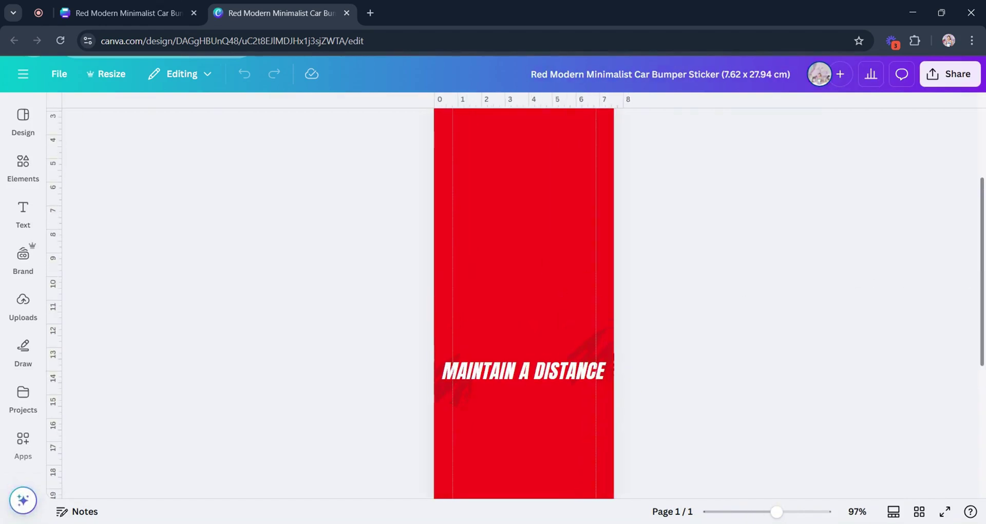
{"action": "scroll", "coordinate": [920, 280], "scroll_direction": "up", "scroll_amount": 1}
{"action": "scroll", "coordinate": [865, 247], "scroll_direction": "down", "scroll_amount": 3}
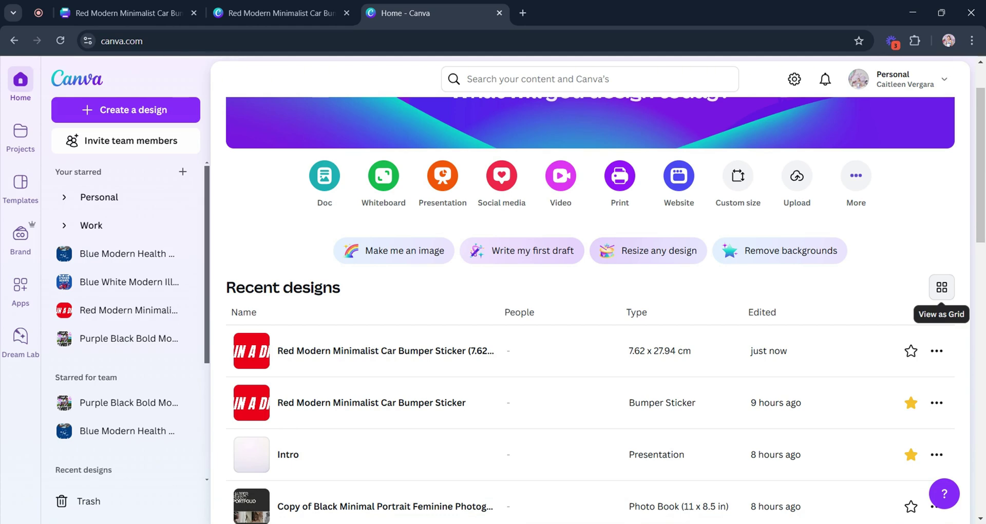
{"action": "left_click", "coordinate": [944, 290]}
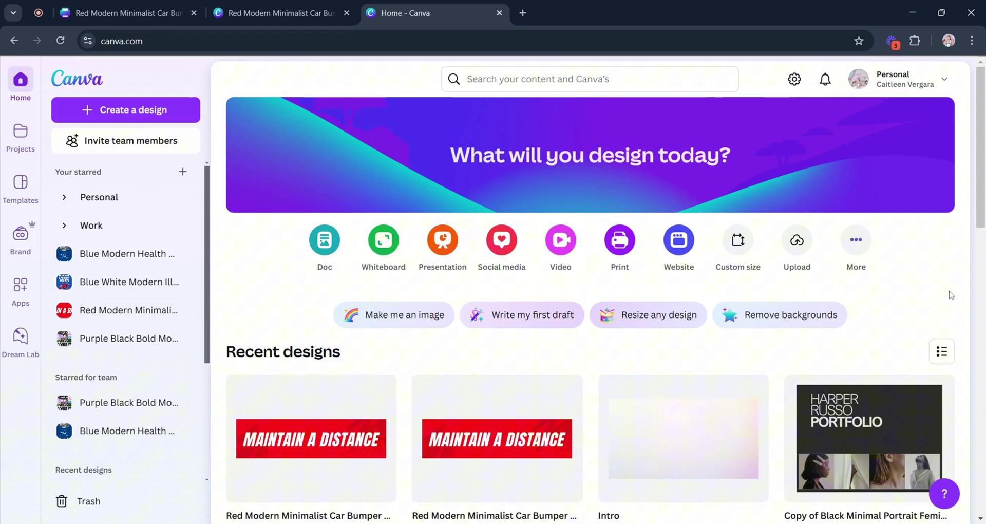
{"action": "left_click", "coordinate": [941, 351]}
{"action": "scroll", "coordinate": [947, 328], "scroll_direction": "down", "scroll_amount": 3}
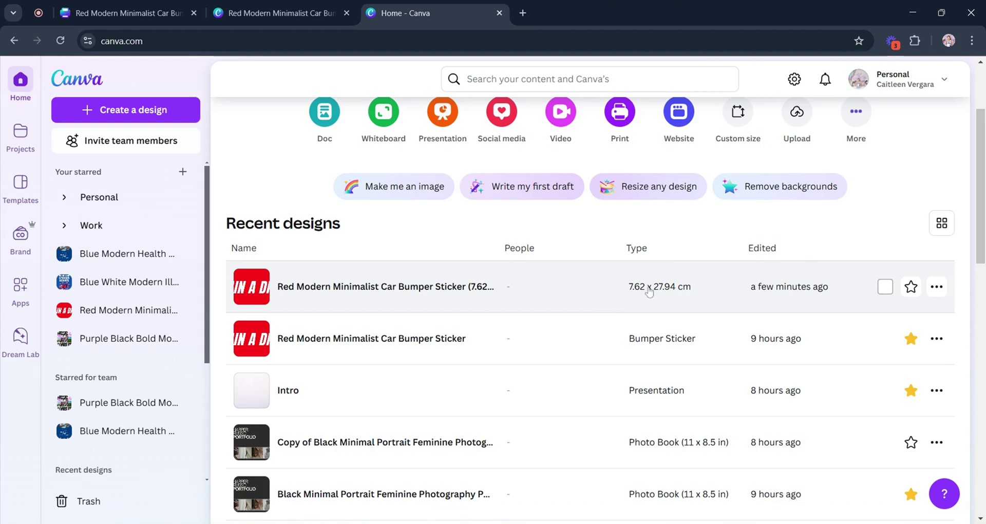
{"action": "scroll", "coordinate": [673, 255], "scroll_direction": "down", "scroll_amount": 1}
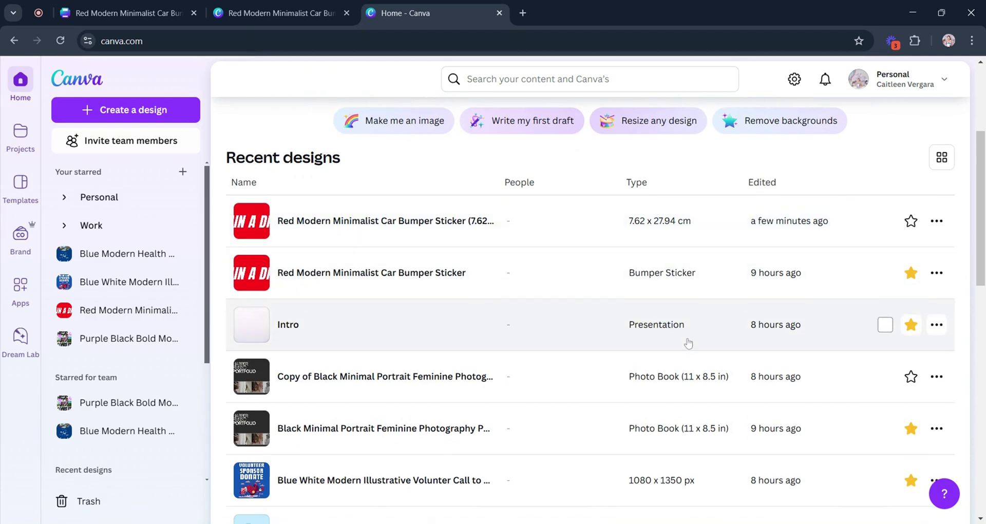
{"action": "scroll", "coordinate": [689, 343], "scroll_direction": "down", "scroll_amount": 3}
{"action": "scroll", "coordinate": [659, 389], "scroll_direction": "down", "scroll_amount": 1}
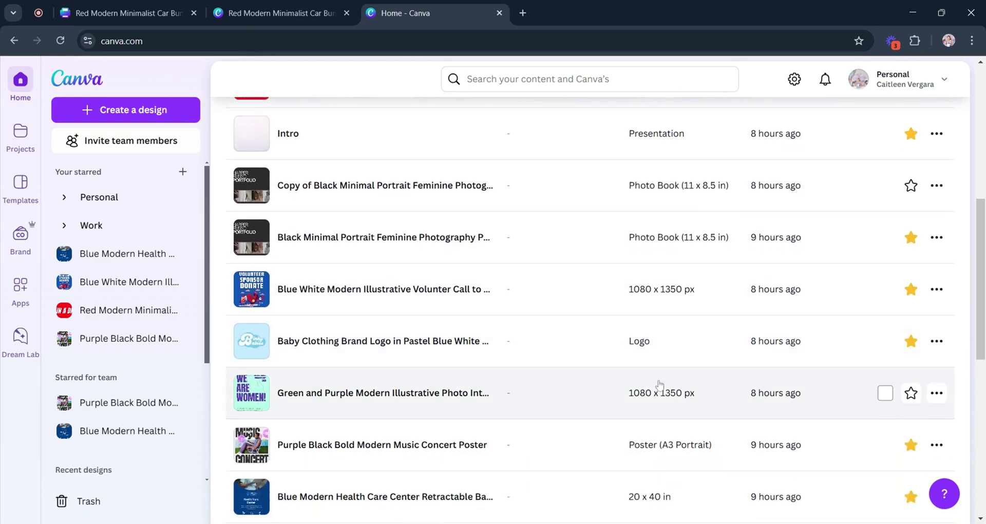
{"action": "scroll", "coordinate": [658, 396], "scroll_direction": "down", "scroll_amount": 1}
{"action": "scroll", "coordinate": [659, 393], "scroll_direction": "down", "scroll_amount": 4}
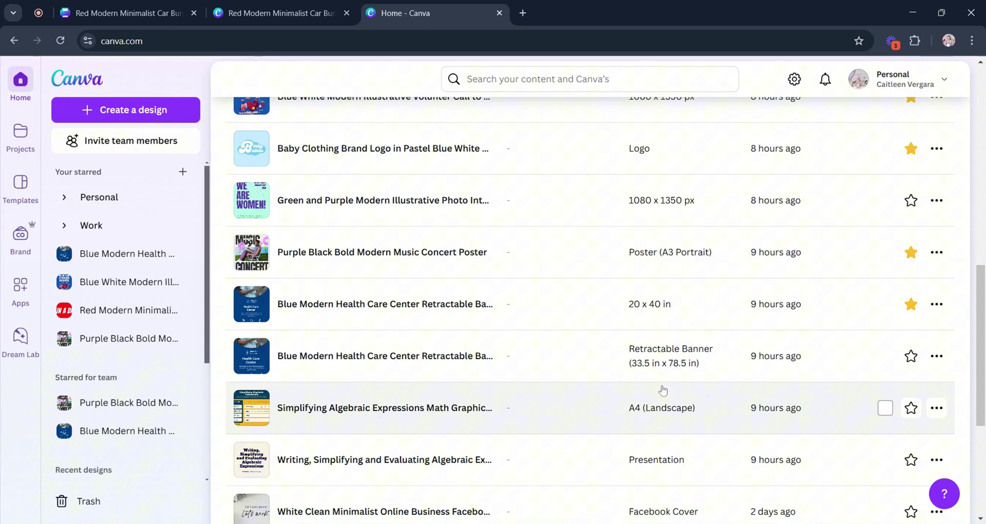
{"action": "scroll", "coordinate": [662, 380], "scroll_direction": "down", "scroll_amount": 2}
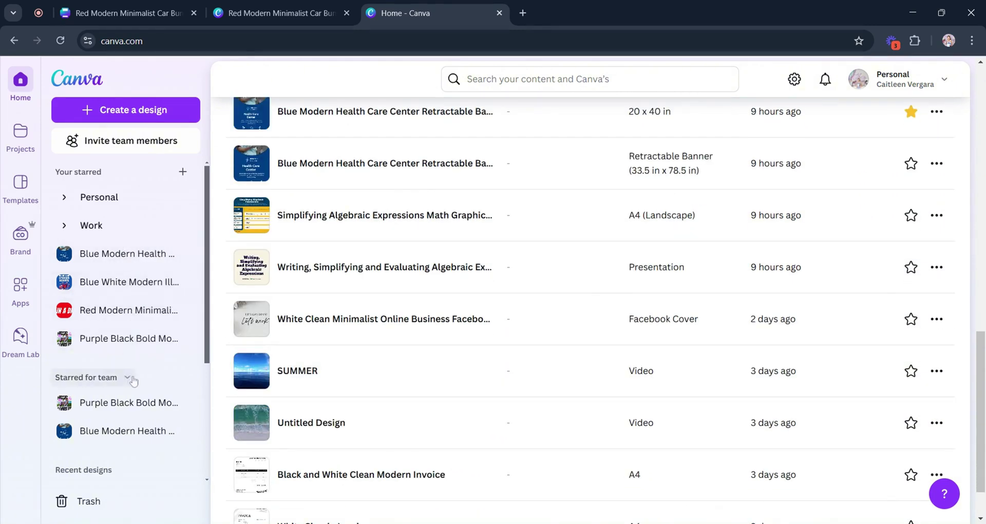
Open the starred Blue White Modern Illustrative Volunteer post and its File menu
{"action": "left_click", "coordinate": [131, 283]}
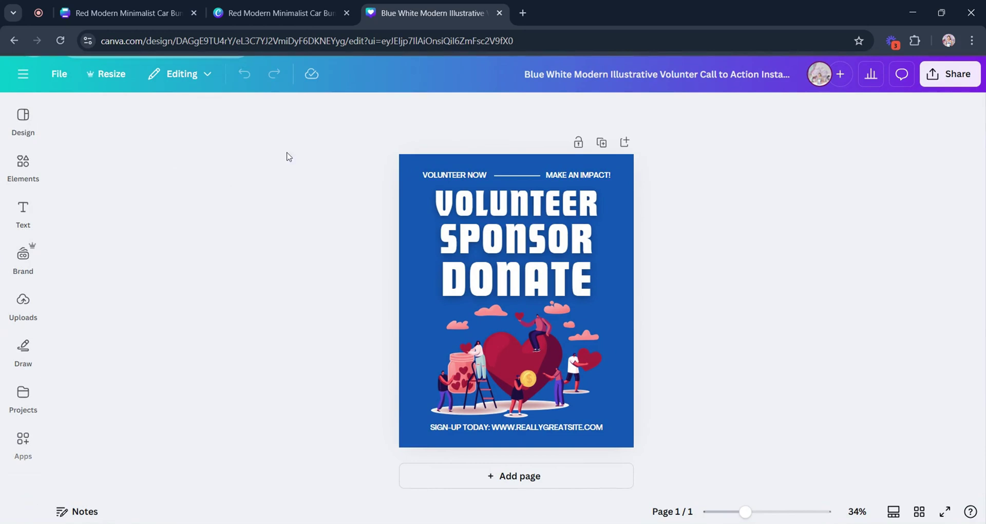
{"action": "left_click", "coordinate": [69, 76]}
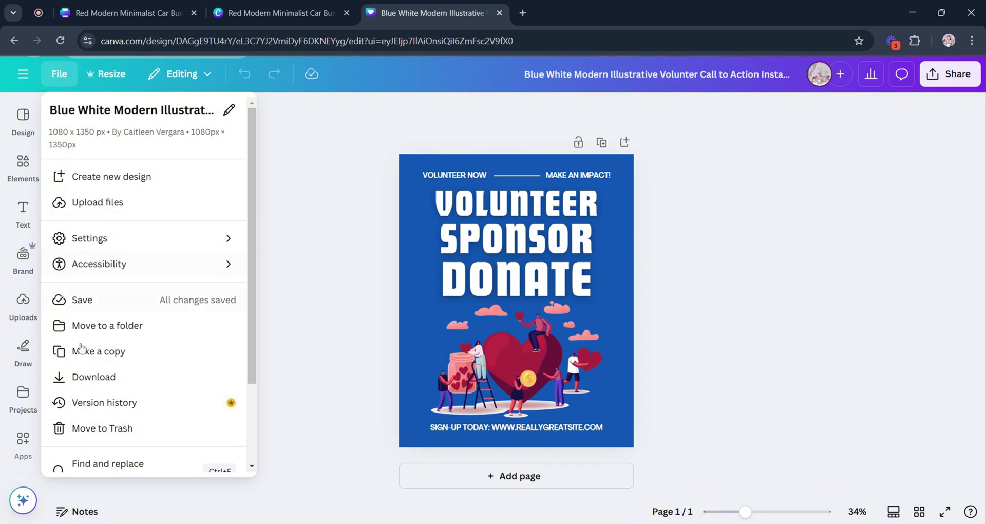
Set the volunteer post's custom resize units to inches (11.249 × 14.062 in) and select that size
{"action": "left_click", "coordinate": [116, 72]}
{"action": "left_click", "coordinate": [116, 73]}
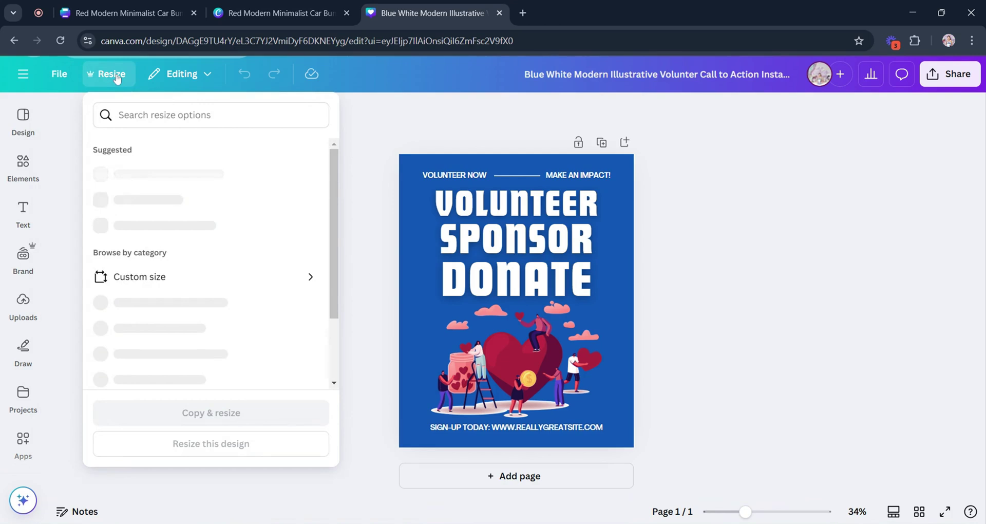
{"action": "left_click", "coordinate": [220, 287]}
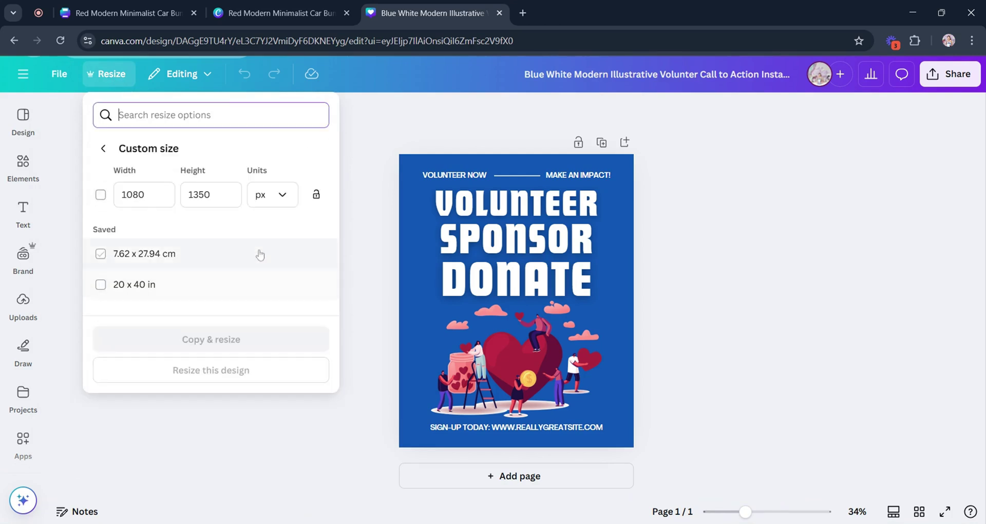
{"action": "left_click", "coordinate": [279, 200]}
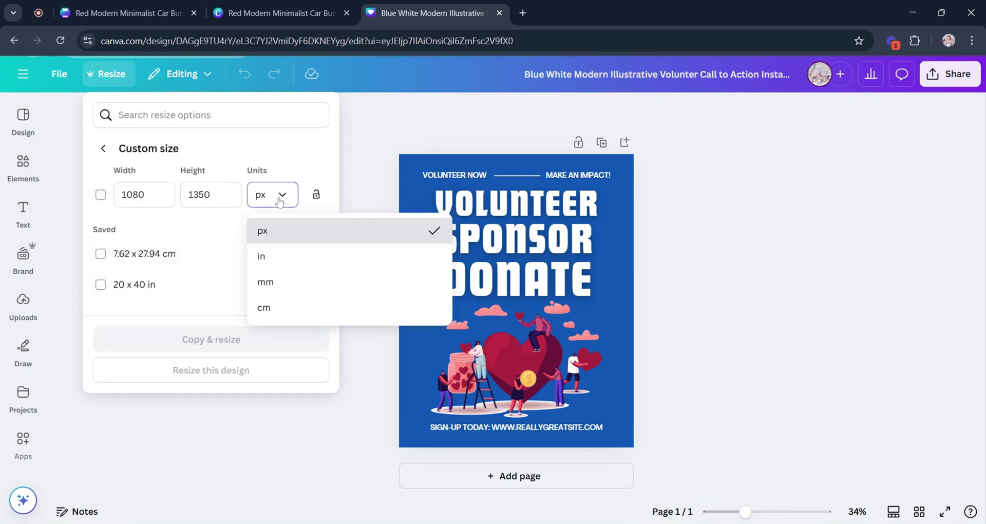
{"action": "left_click", "coordinate": [280, 201]}
{"action": "left_click", "coordinate": [280, 200]}
{"action": "left_click", "coordinate": [296, 256]}
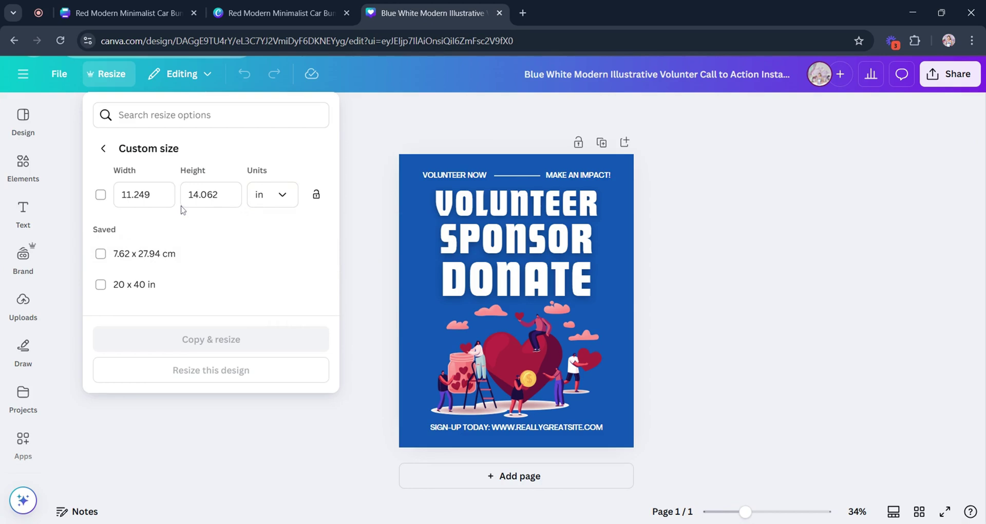
{"action": "left_click", "coordinate": [211, 194]}
{"action": "left_click", "coordinate": [100, 195]}
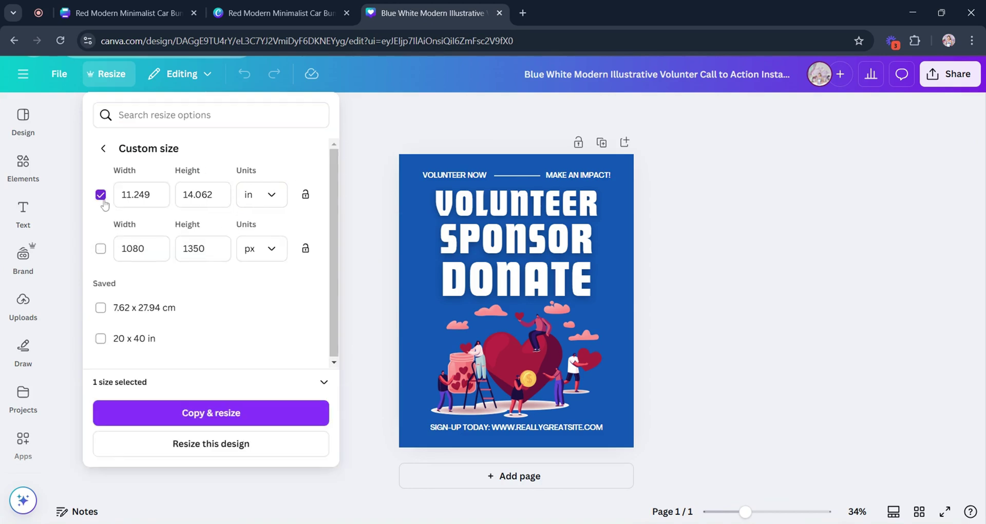
{"action": "left_click", "coordinate": [138, 194]}
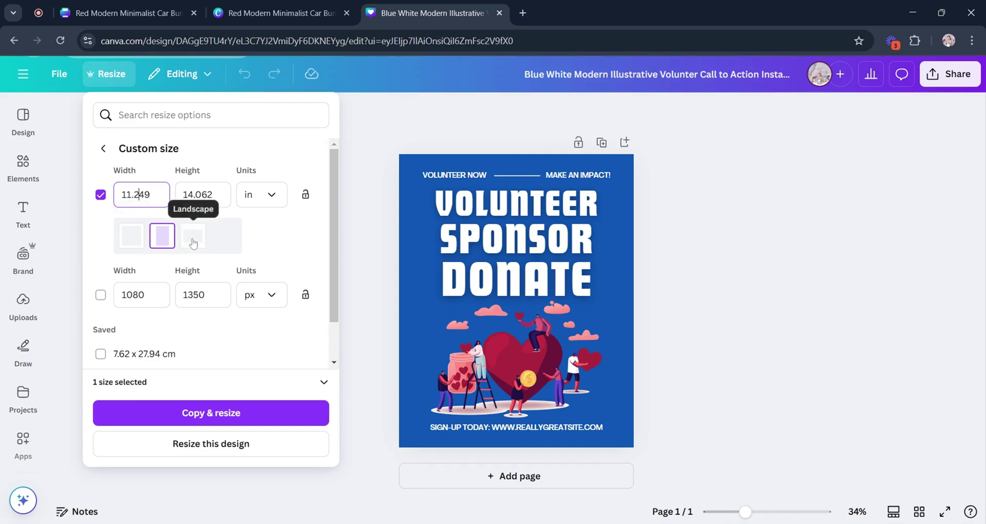
Make the size square at 11.249 × 11.249 in, resize, and open the new copy
{"action": "left_click", "coordinate": [134, 244]}
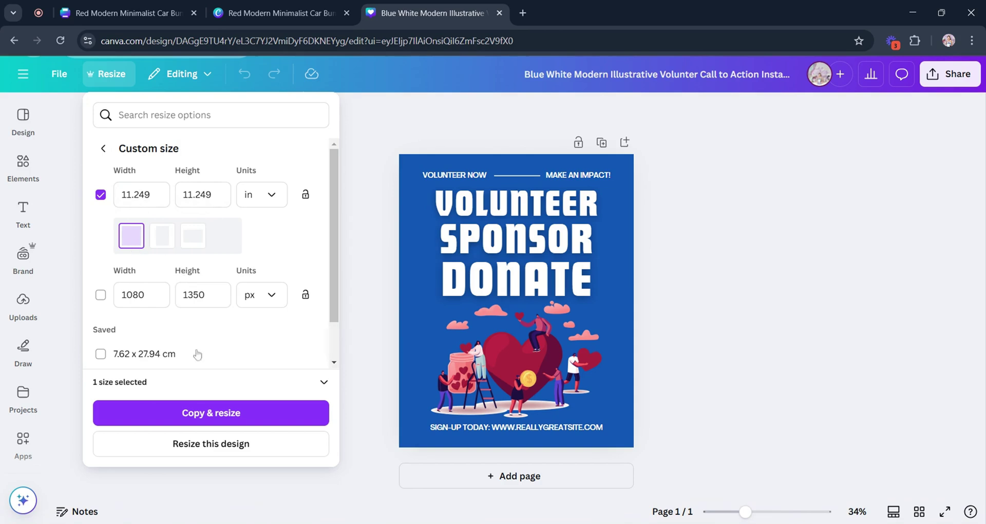
{"action": "left_click", "coordinate": [227, 445]}
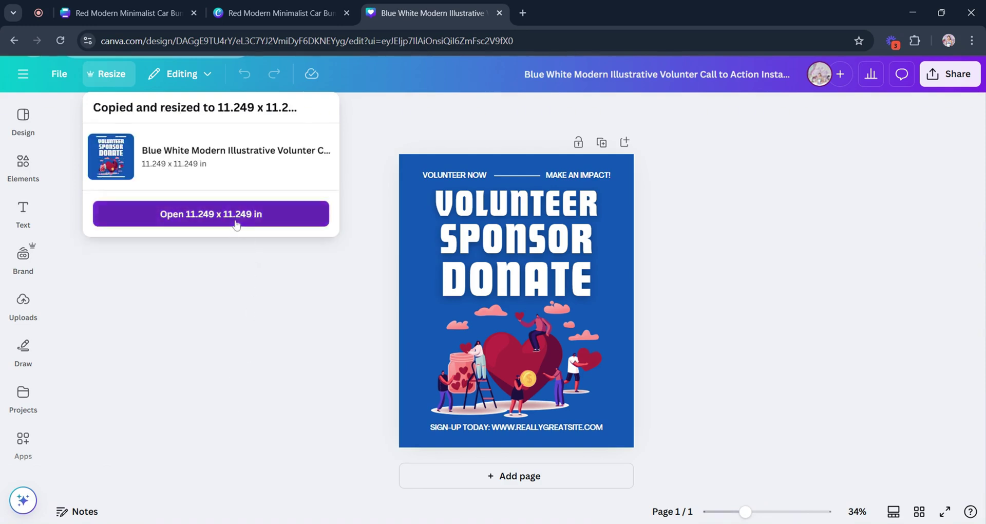
{"action": "left_click", "coordinate": [249, 219]}
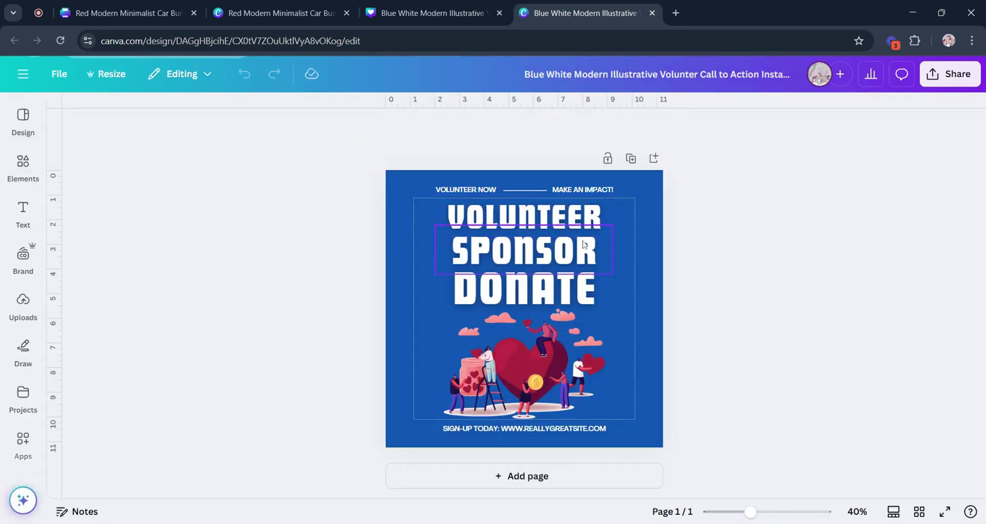
Browse the Social media and Print products size presets for the square copy, then return to categories
{"action": "left_click", "coordinate": [106, 73]}
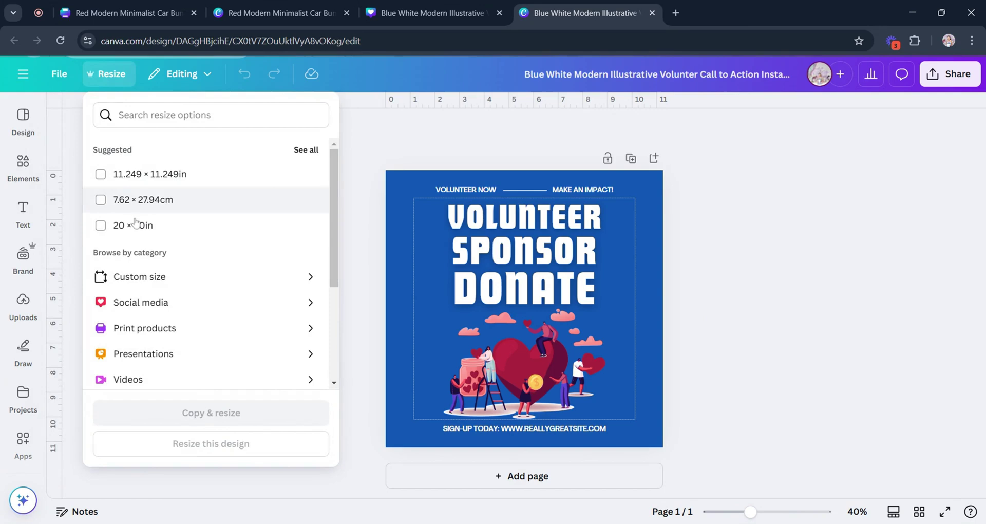
{"action": "left_click", "coordinate": [310, 302]}
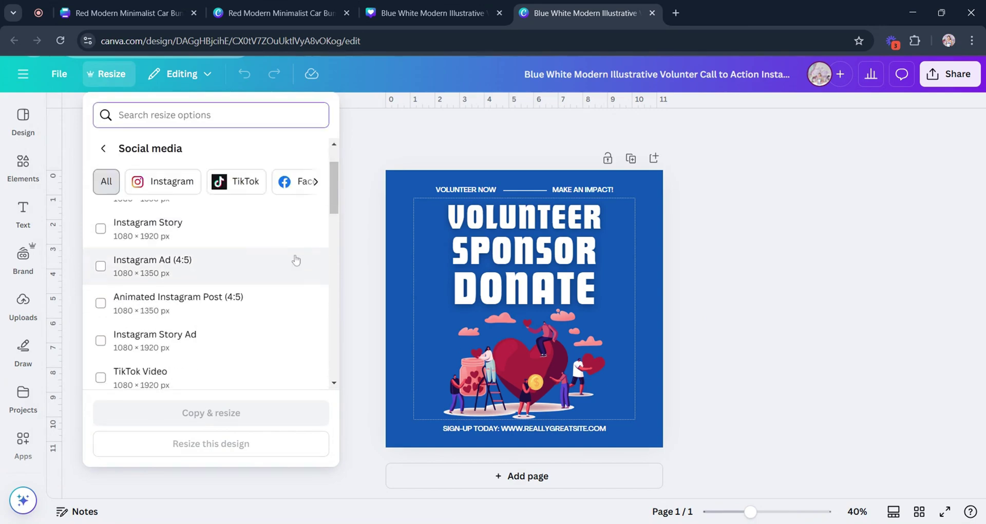
{"action": "left_click", "coordinate": [103, 148]}
{"action": "left_click", "coordinate": [315, 265]}
{"action": "scroll", "coordinate": [279, 250], "scroll_direction": "down", "scroll_amount": 5}
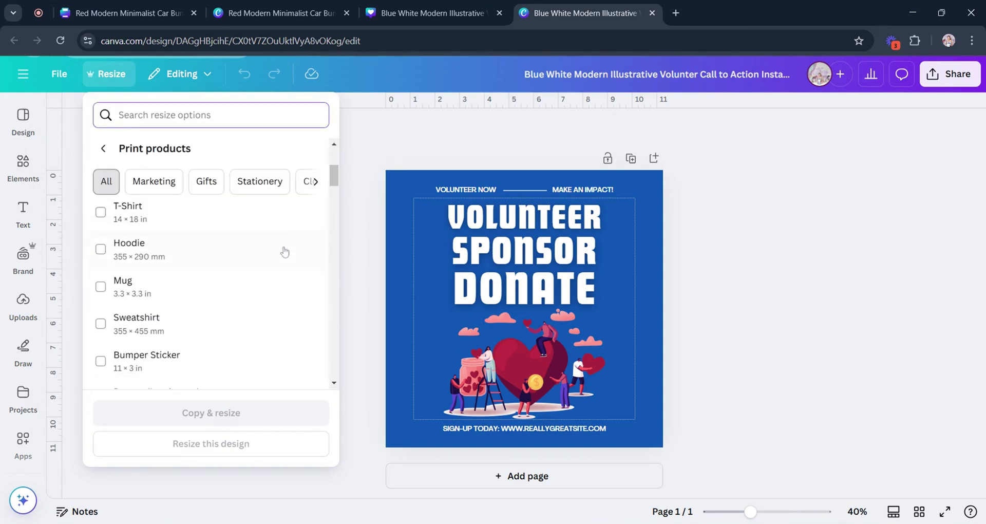
{"action": "key", "text": "BackSpace"}
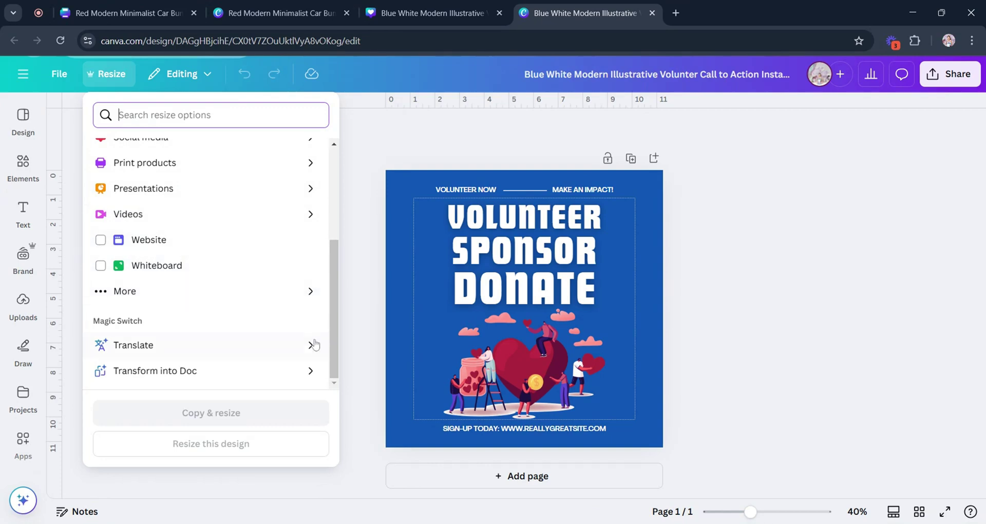